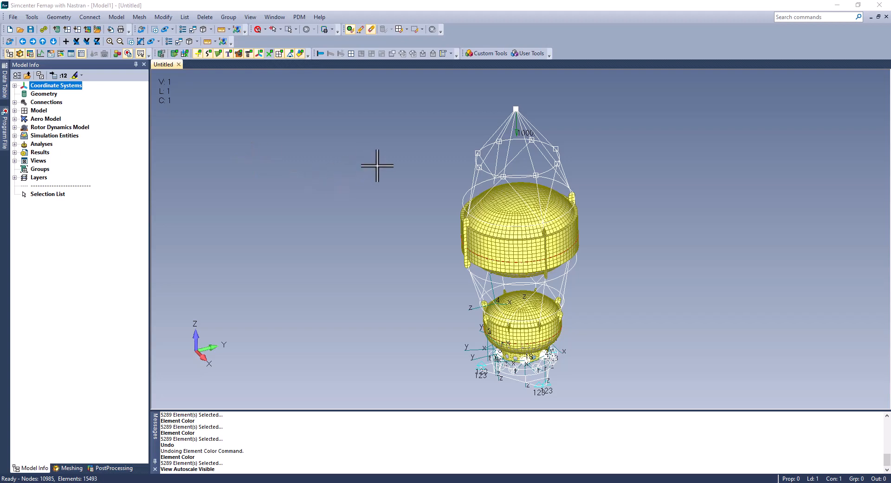
# Step: Highlight the spring/damper, plate, plot planar, solid and rigid elements by type to review the rocket tank model's makeup
pyautogui.moveTo(378, 166)
pyautogui.mouseDown(button='middle')
pyautogui.moveTo(293, 126)
pyautogui.moveTo(375, 155)
pyautogui.mouseUp(button='middle')
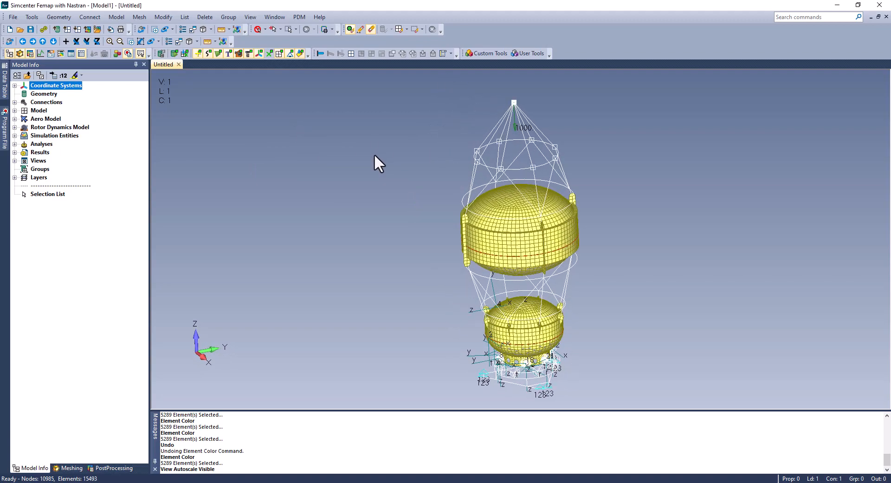
pyautogui.hotkey('ctrl', 'a')
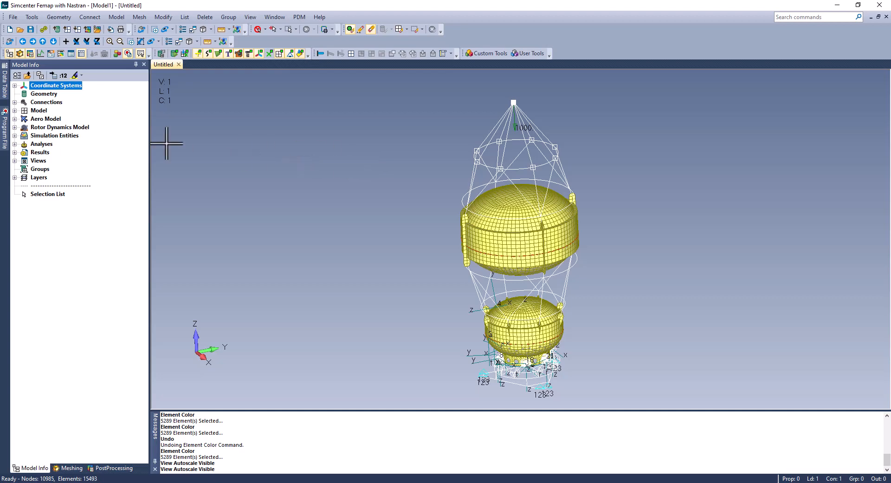
pyautogui.click(15, 111)
pyautogui.click(23, 118)
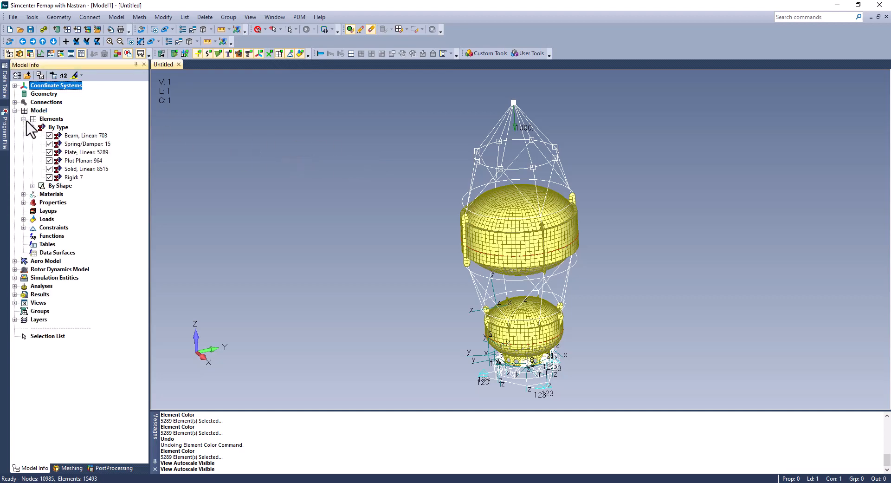
pyautogui.click(80, 136)
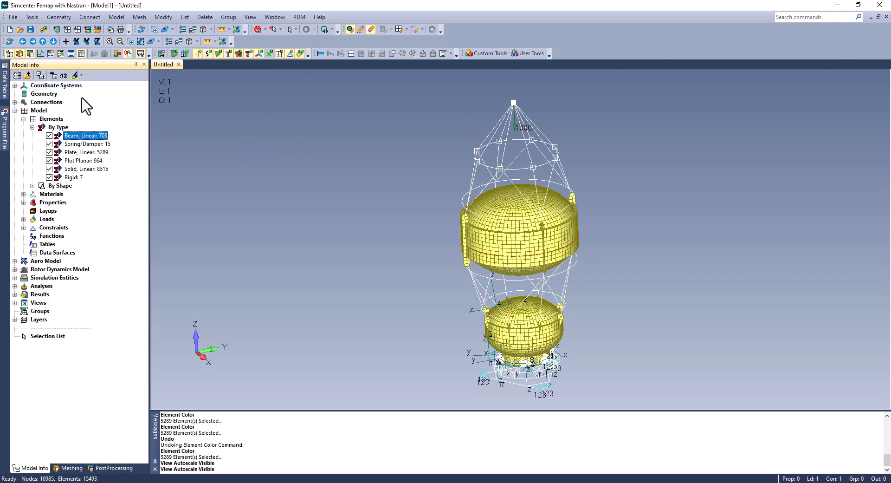
pyautogui.click(74, 76)
pyautogui.click(95, 144)
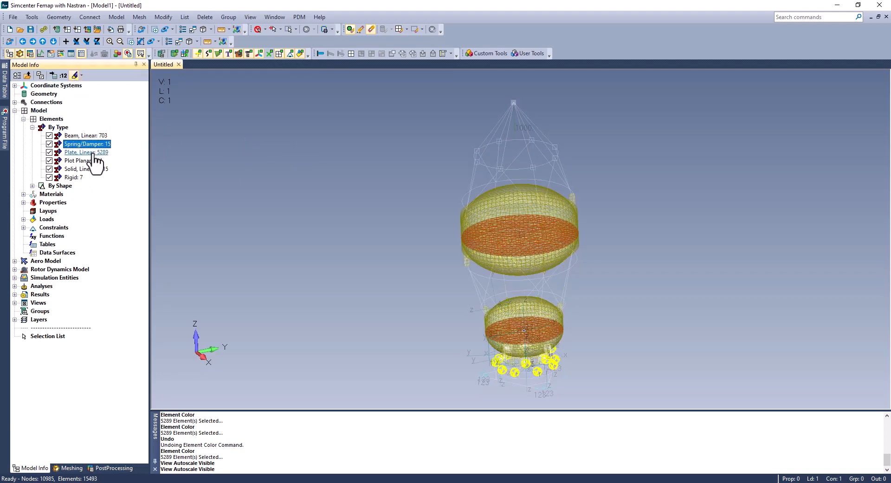
pyautogui.click(94, 152)
pyautogui.click(94, 161)
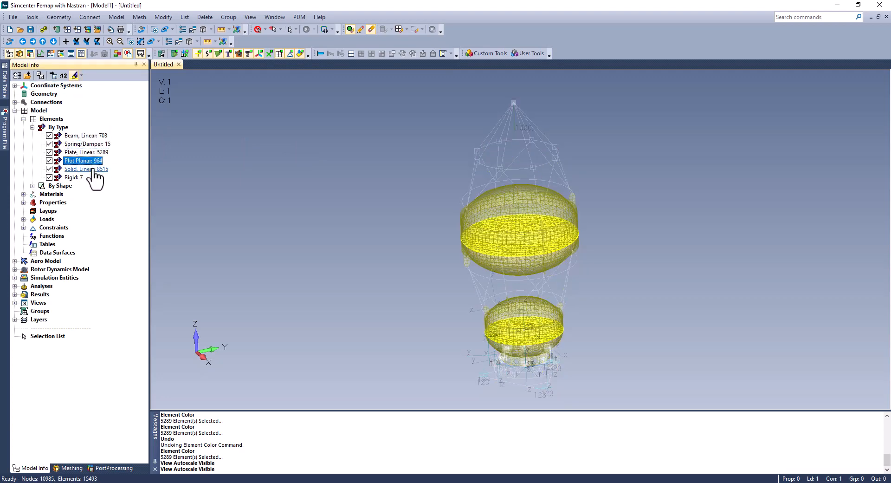
pyautogui.click(94, 169)
pyautogui.click(79, 178)
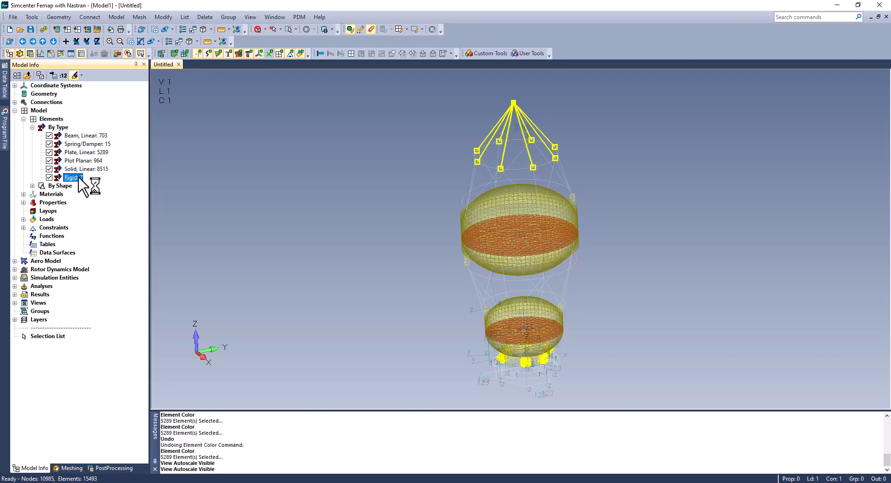
pyautogui.click(175, 135)
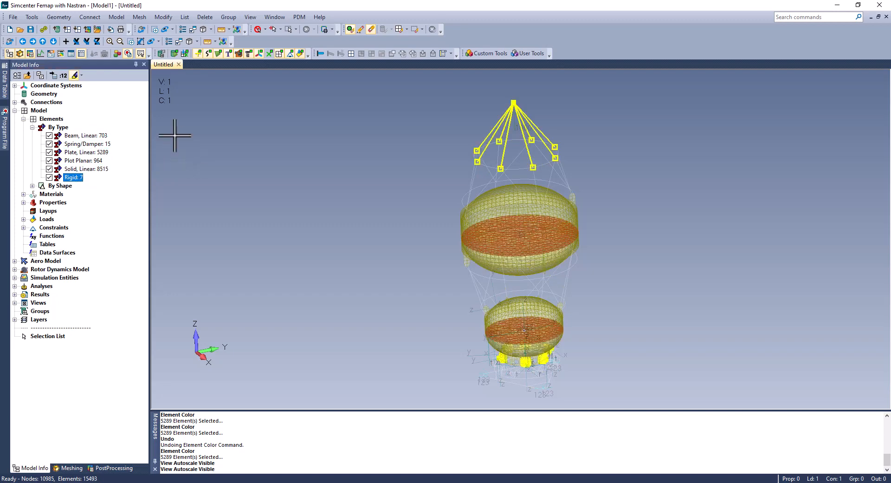
# Step: Highlight the upper_tank and lower_tank fluid regions in the model to inspect their extents
pyautogui.click(15, 102)
pyautogui.click(23, 118)
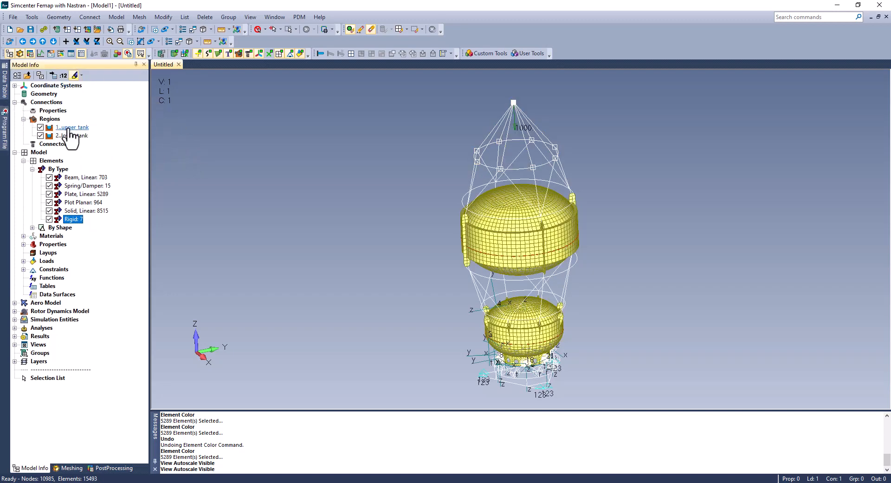
pyautogui.click(69, 128)
pyautogui.click(74, 136)
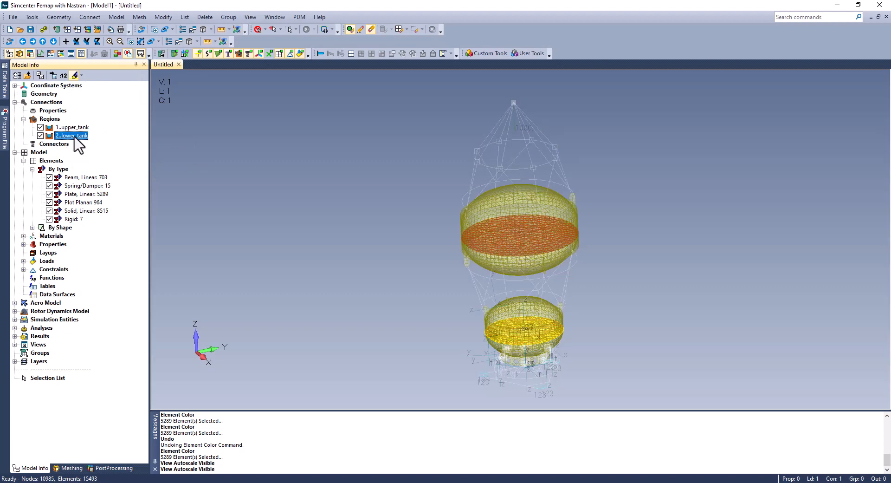
pyautogui.click(76, 128)
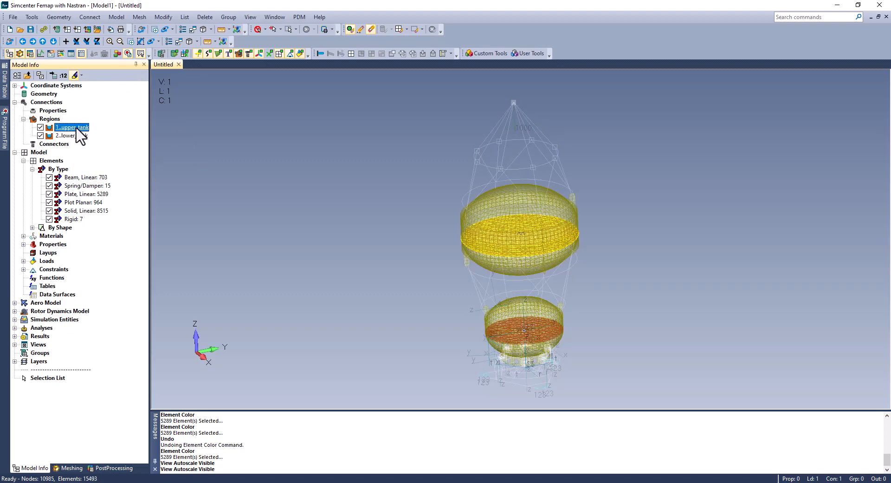
pyautogui.click(76, 136)
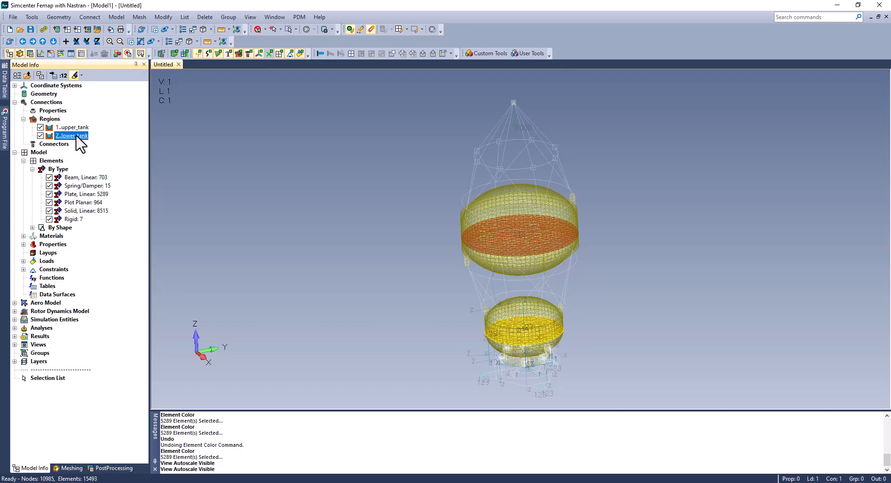
pyautogui.click(224, 141)
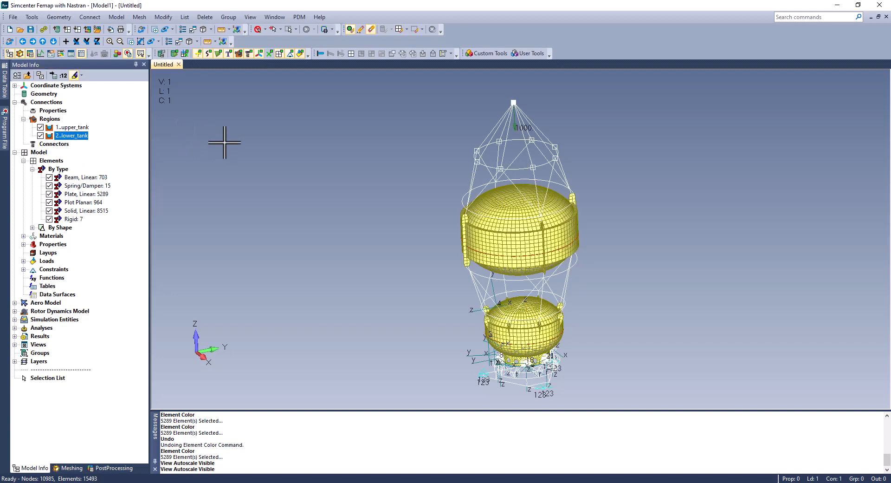
# Step: Edit the upper_tank fluid region, selecting Allow sloshing for its free surface and checking its gravity value
pyautogui.rightClick(84, 128)
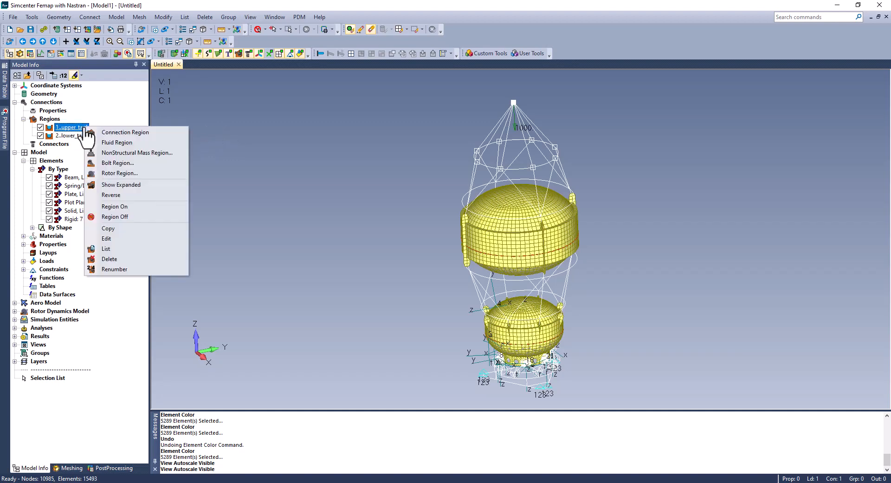
pyautogui.click(122, 239)
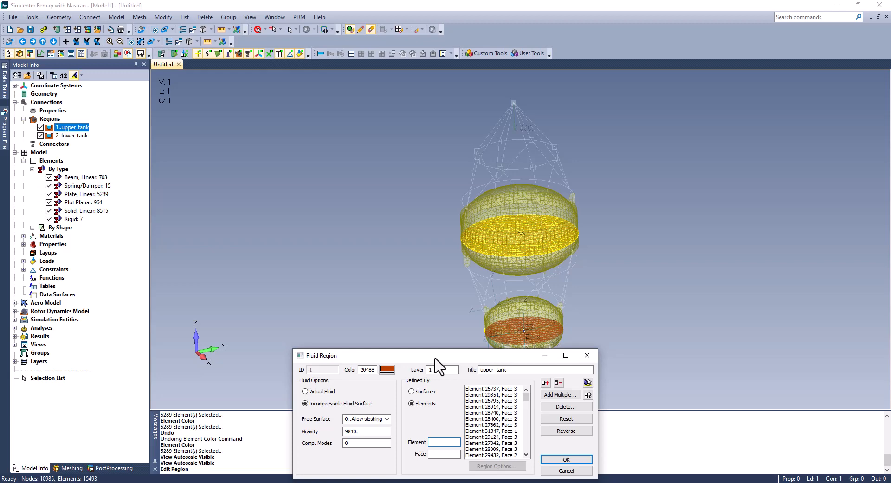
pyautogui.click(383, 418)
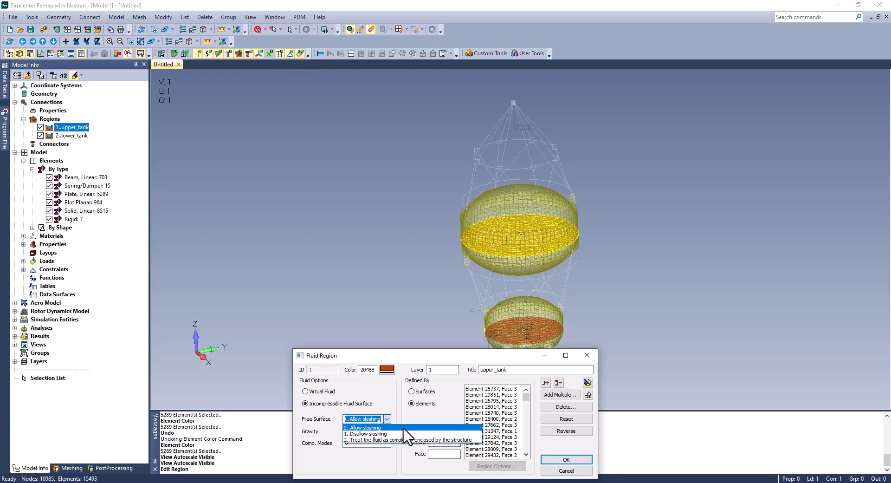
pyautogui.click(404, 428)
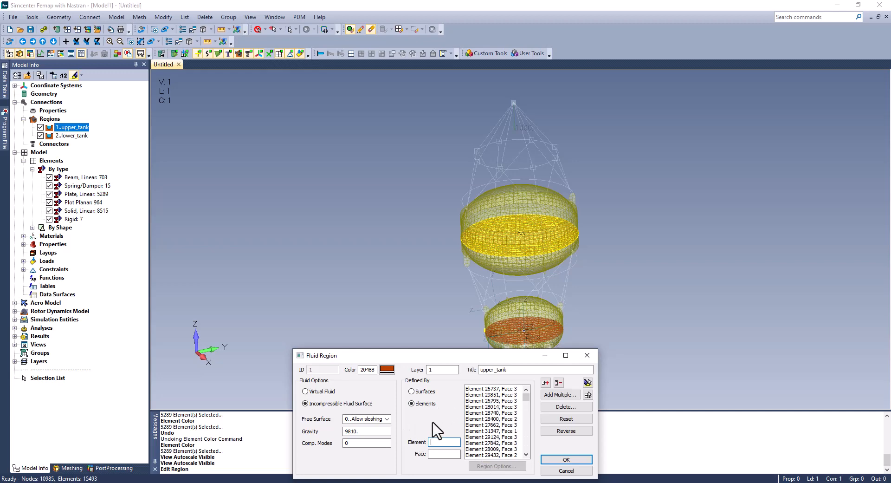
pyautogui.doubleClick(366, 431)
pyautogui.click(565, 461)
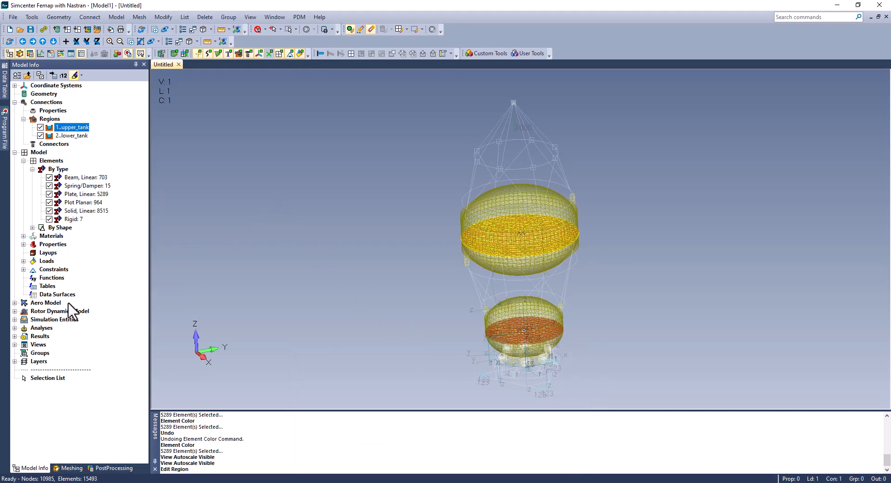
# Step: Expand the incompressible fluid options of the sloshing_modes analysis set in the Analysis Set Manager
pyautogui.click(15, 328)
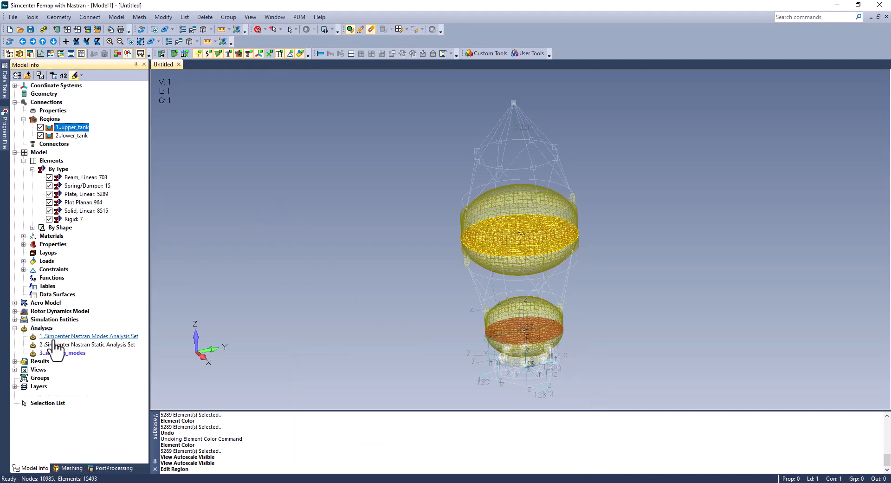
pyautogui.click(60, 353)
pyautogui.rightClick(60, 352)
pyautogui.click(86, 358)
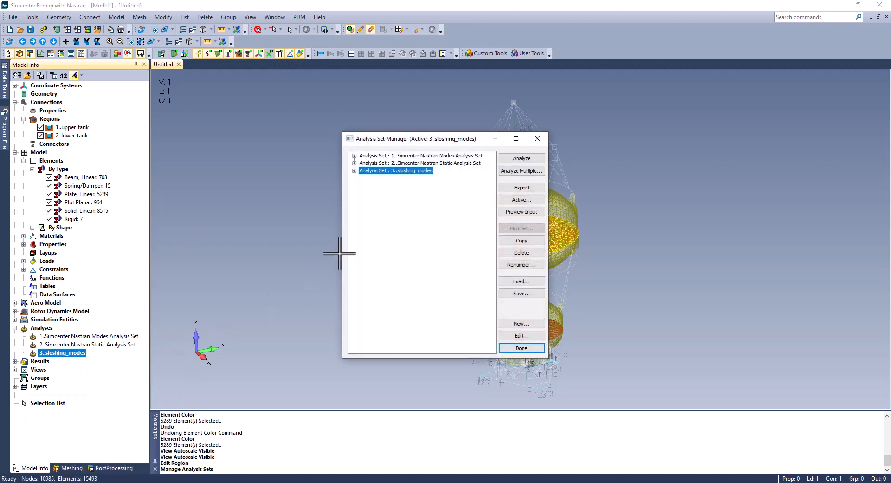
pyautogui.click(354, 170)
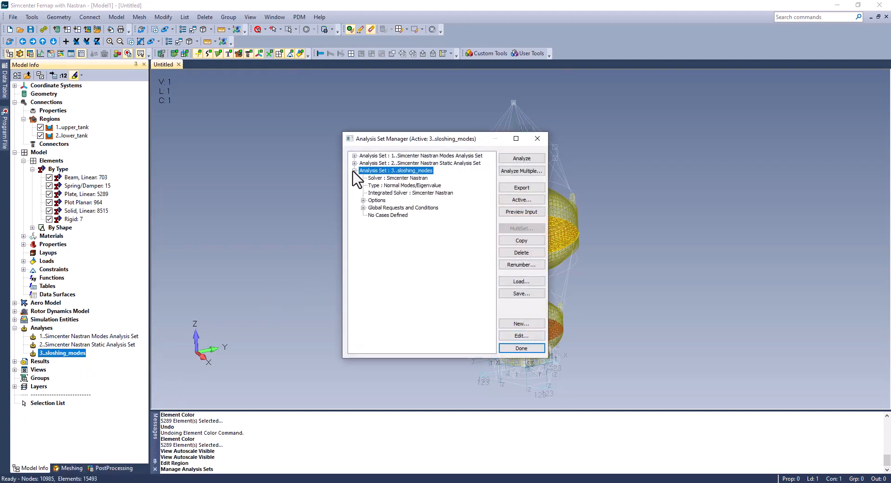
pyautogui.click(364, 200)
pyautogui.click(371, 296)
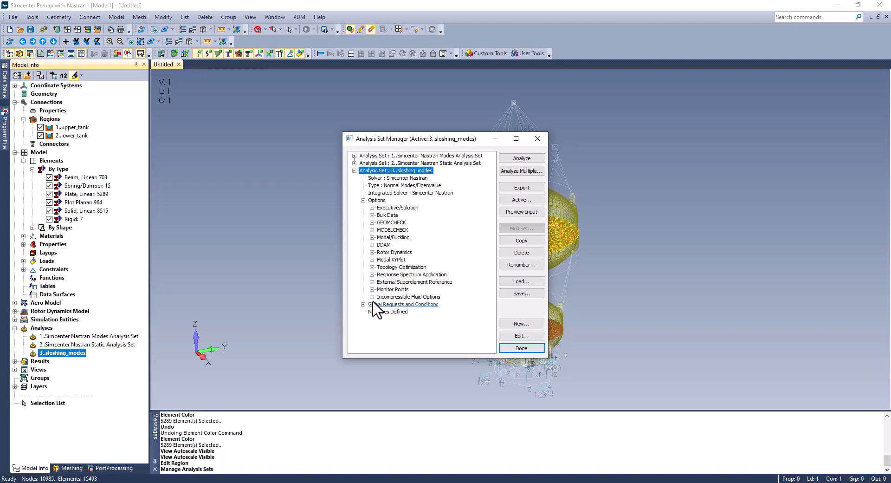
pyautogui.scroll(-1, 424, 263)
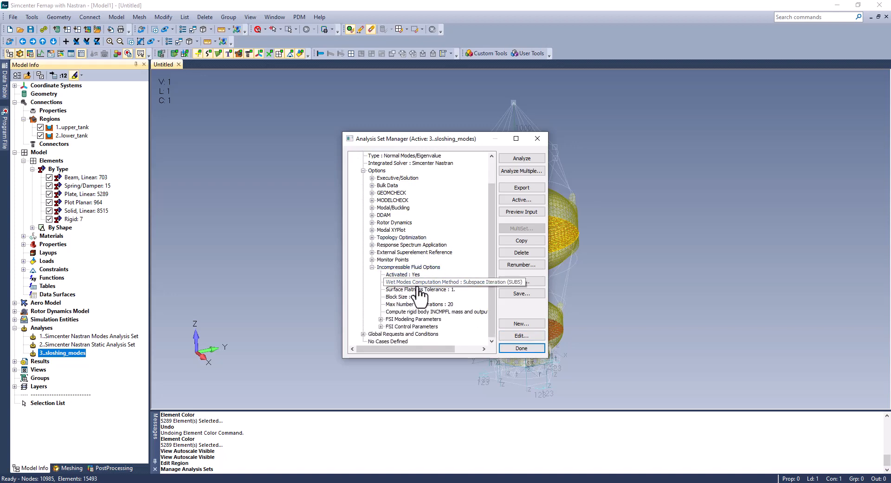
# Step: Keep the modal calculation method at Subspace Iteration (SUBS) and enable SLOSHCMS with a value of 20 in the incompressible fluid options
pyautogui.doubleClick(425, 292)
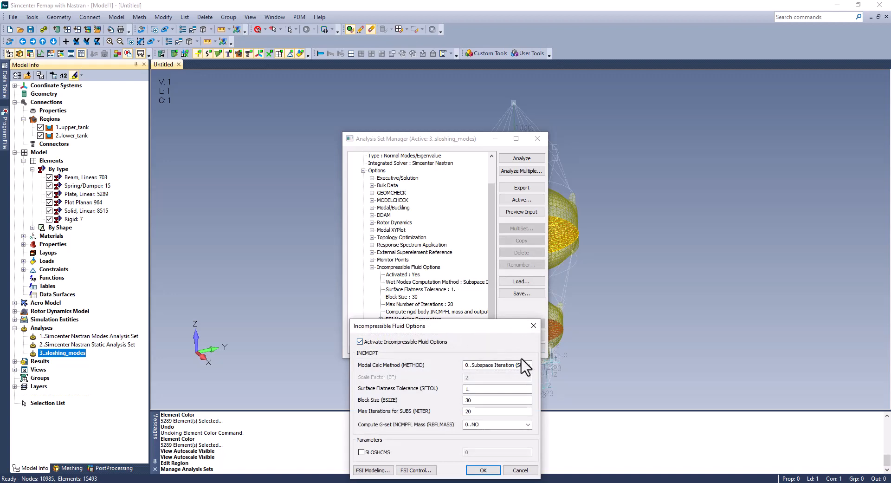
pyautogui.click(528, 364)
pyautogui.click(495, 347)
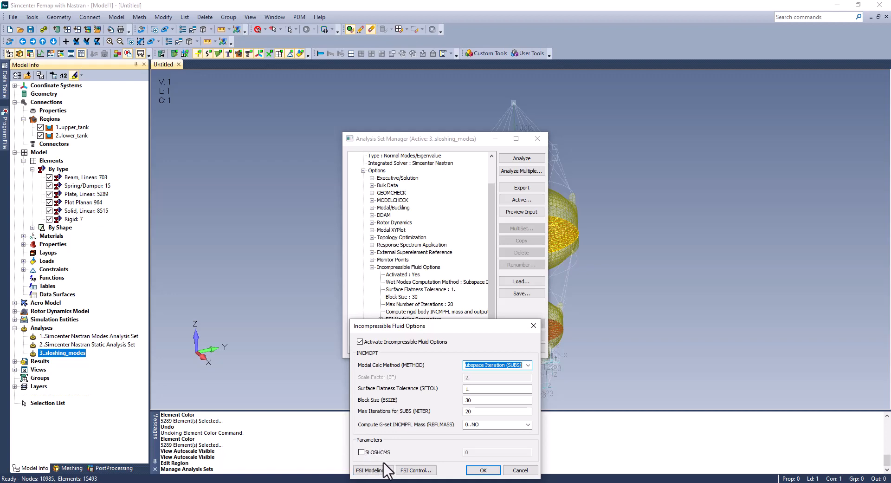
pyautogui.click(361, 452)
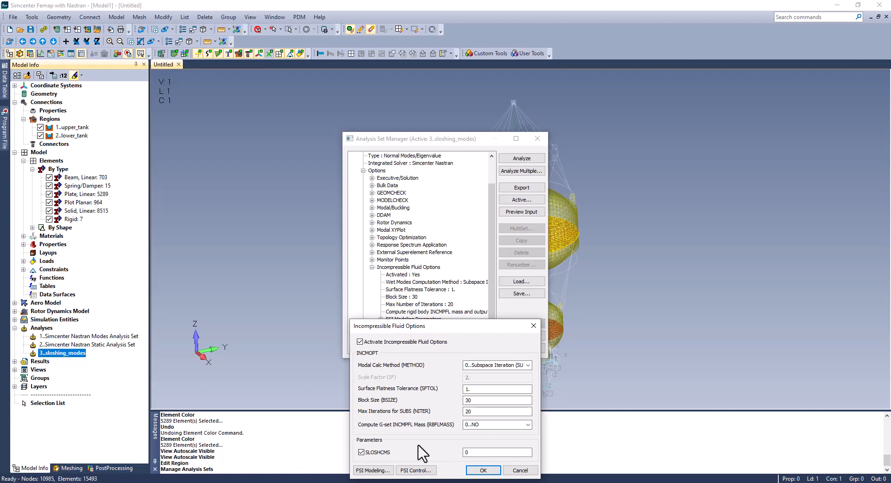
pyautogui.doubleClick(478, 452)
pyautogui.write('20')
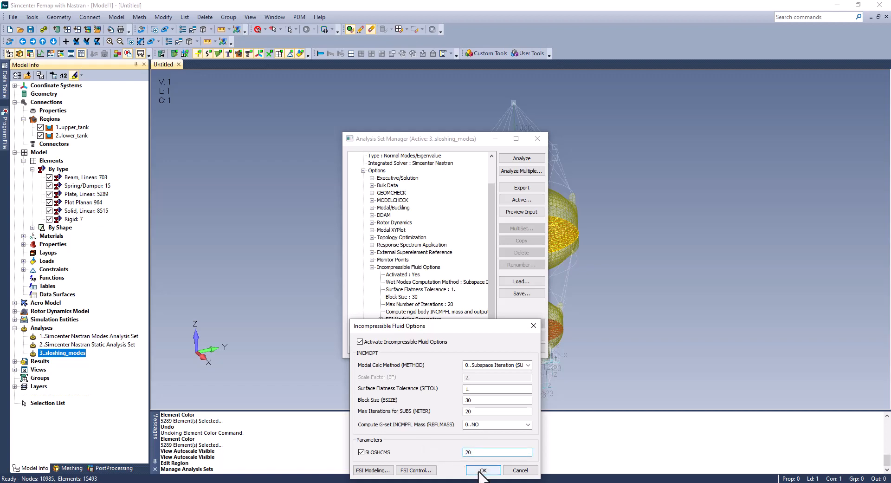
pyautogui.click(481, 471)
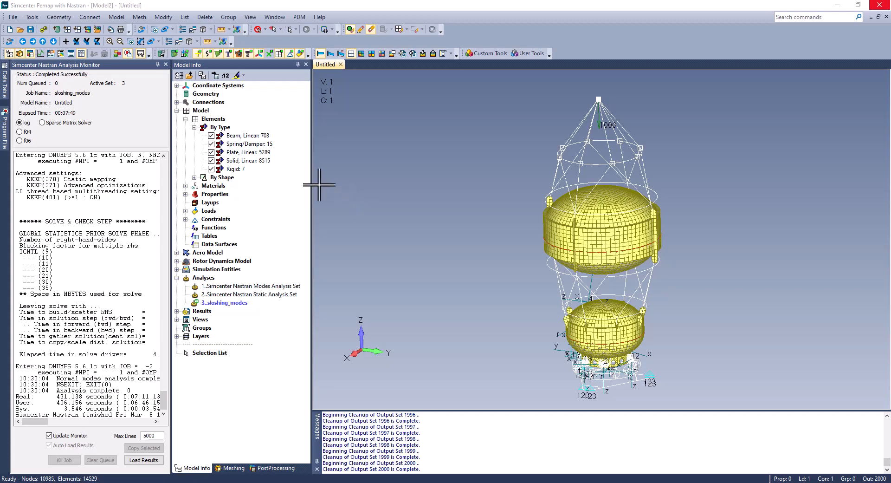
# Step: Import the free-surface plot elements as a Simcenter Nastran analysis model and highlight the Plot Planar elements
pyautogui.click(13, 18)
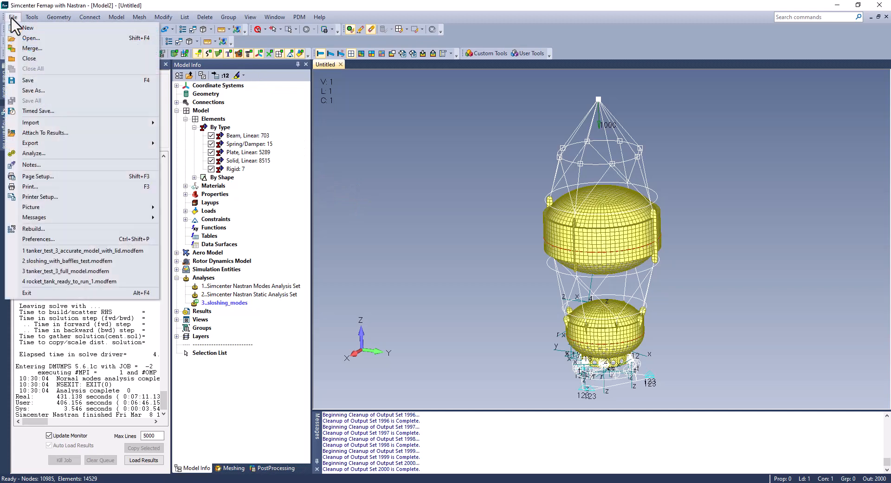
pyautogui.moveTo(84, 124)
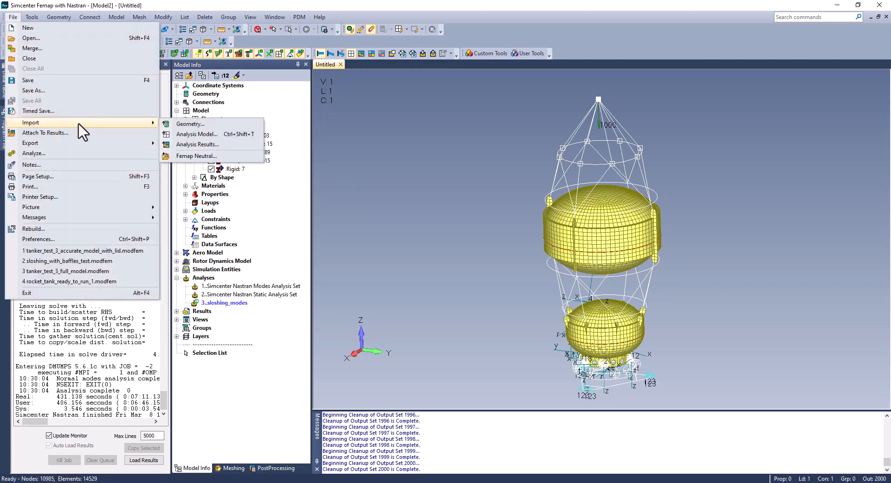
pyautogui.click(197, 135)
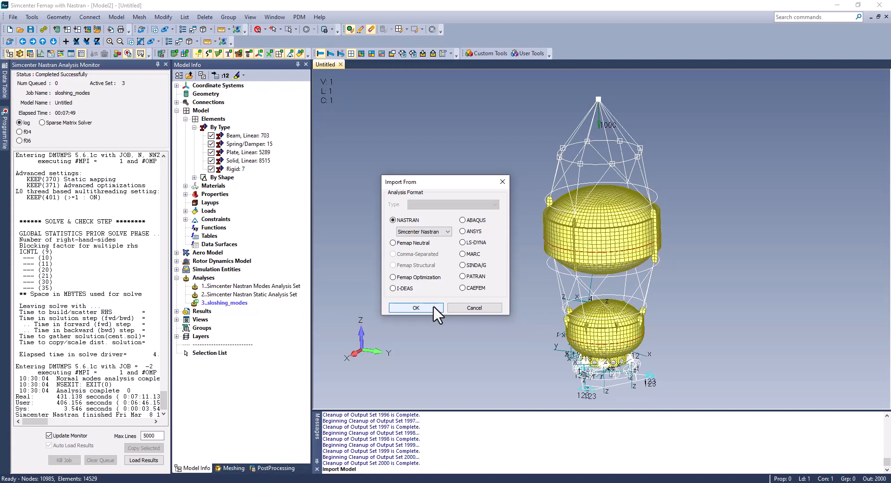
pyautogui.click(416, 307)
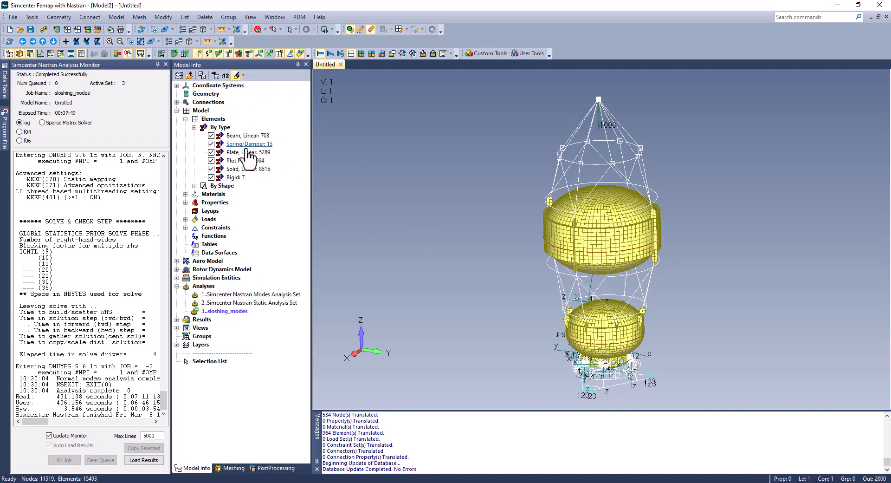
pyautogui.click(245, 161)
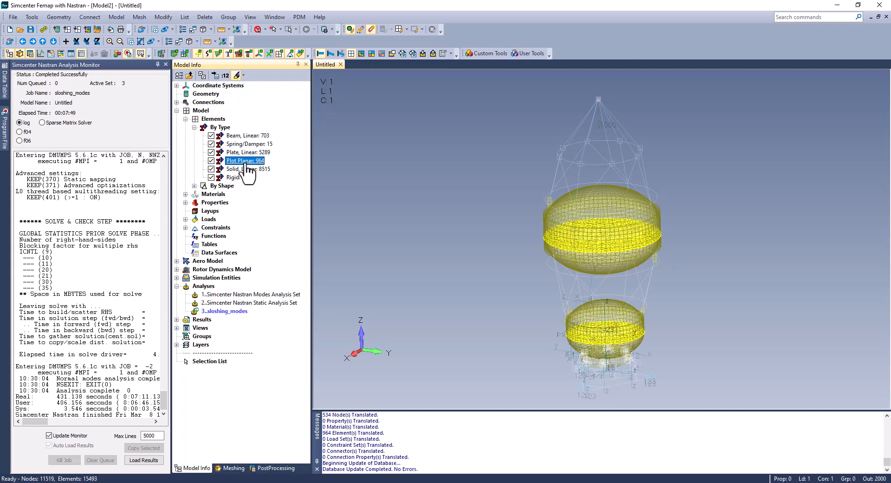
pyautogui.click(382, 171)
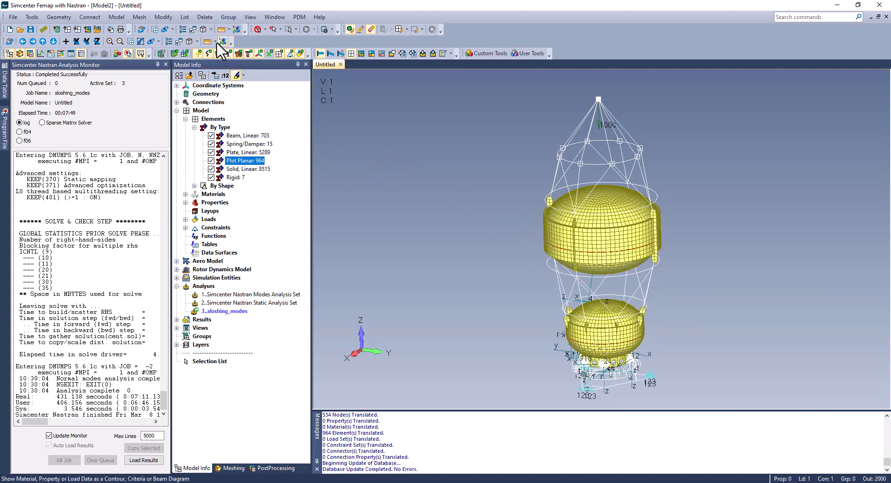
# Step: Turn on the clipping plane to section both tanks and autoscale the view to the visible model
pyautogui.click(211, 29)
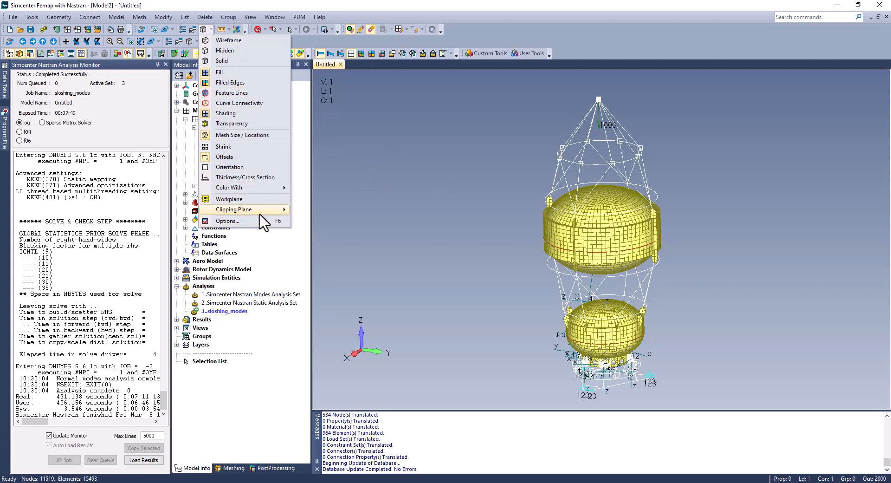
pyautogui.moveTo(259, 211)
pyautogui.click(334, 211)
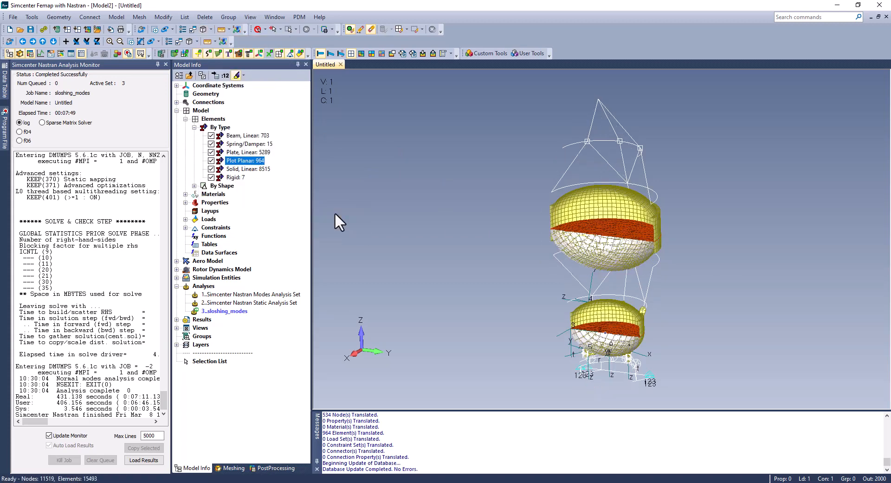
pyautogui.moveTo(441, 202); pyautogui.dragTo(454, 142, button='middle')
pyautogui.scroll(1, 453, 143)
pyautogui.hotkey('ctrl', 'a')
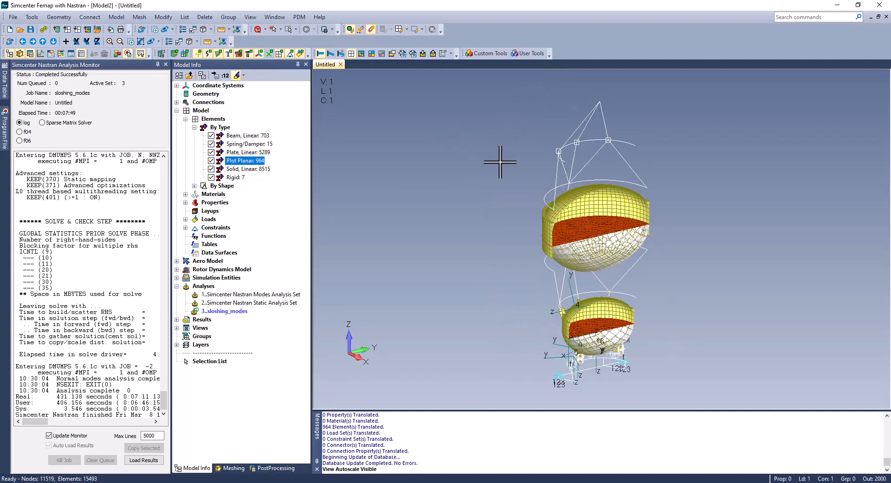
# Step: Look up the clipping plane definition and preview the plane's location on the model
pyautogui.write('clippi')
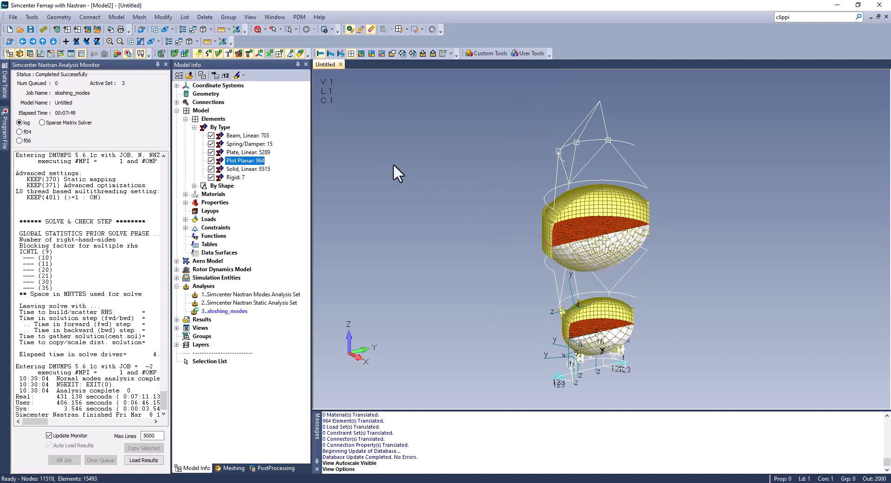
pyautogui.click(198, 42)
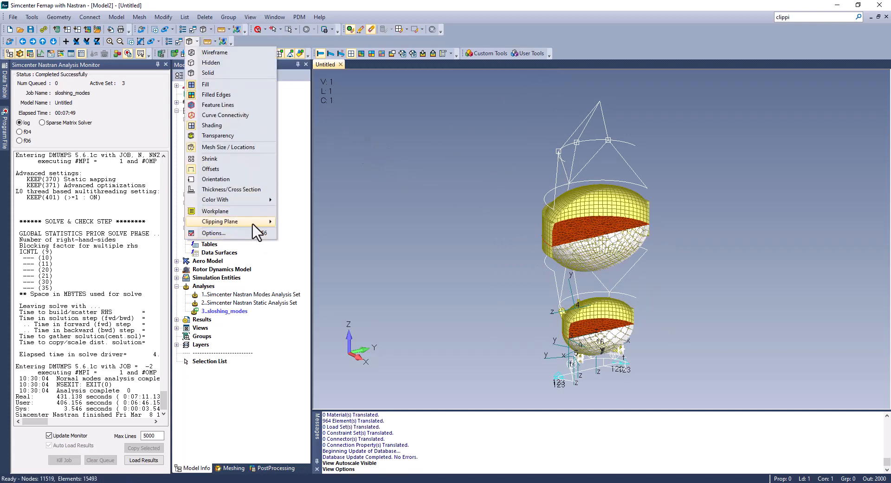
pyautogui.moveTo(232, 221)
pyautogui.click(320, 248)
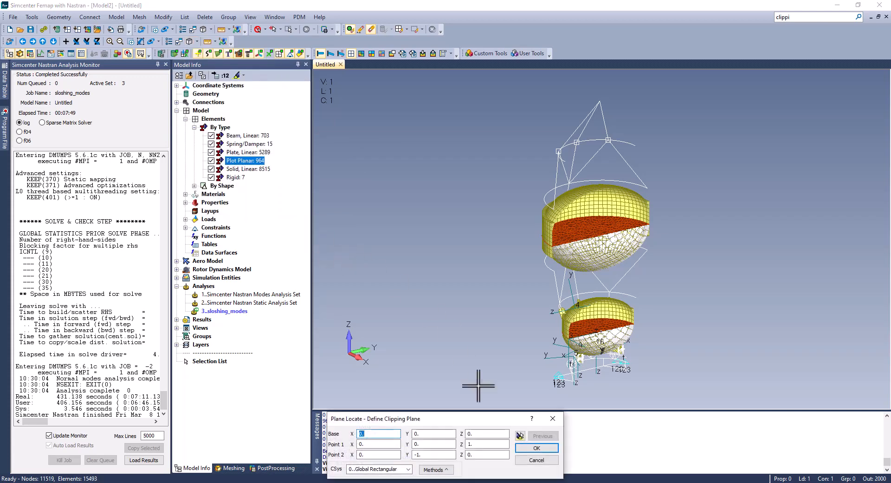
pyautogui.click(520, 434)
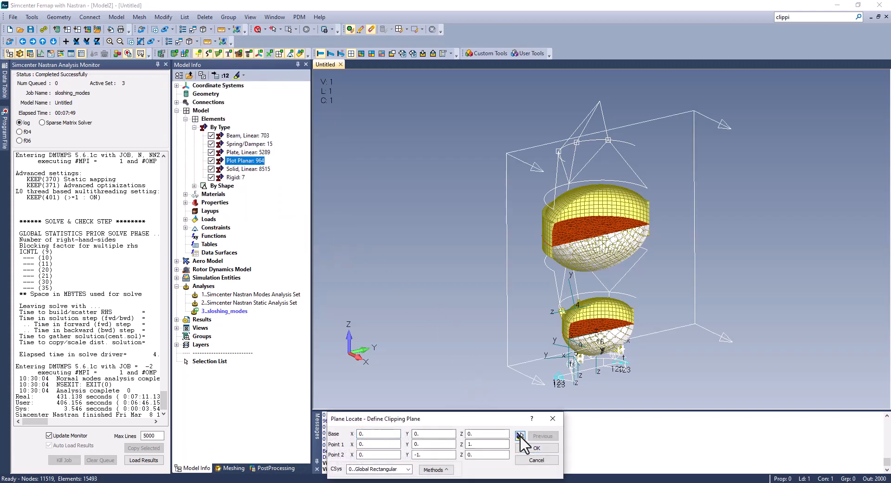
pyautogui.click(537, 459)
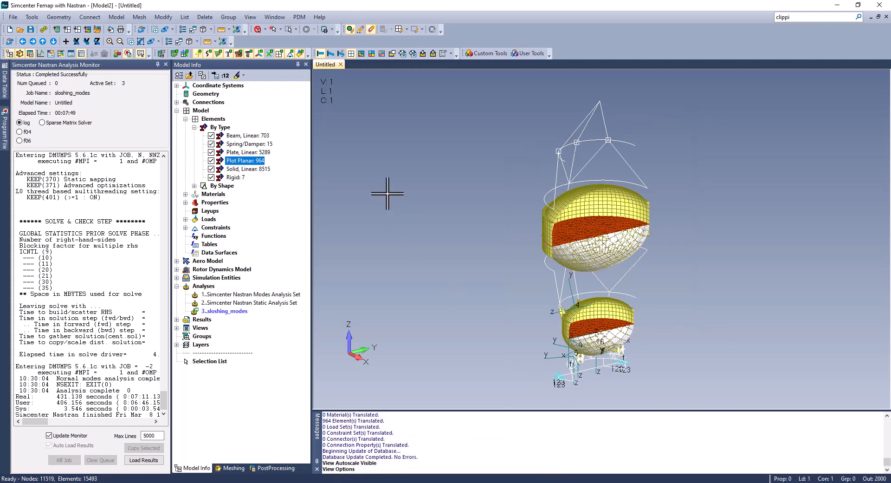
# Step: List all output sets in the results, activate Mode 1, and animate its deformed shape
pyautogui.click(177, 319)
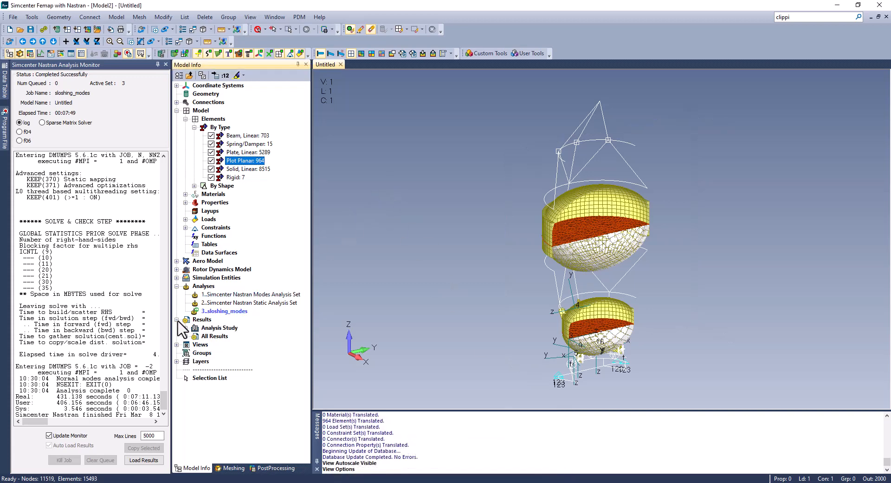
pyautogui.click(186, 336)
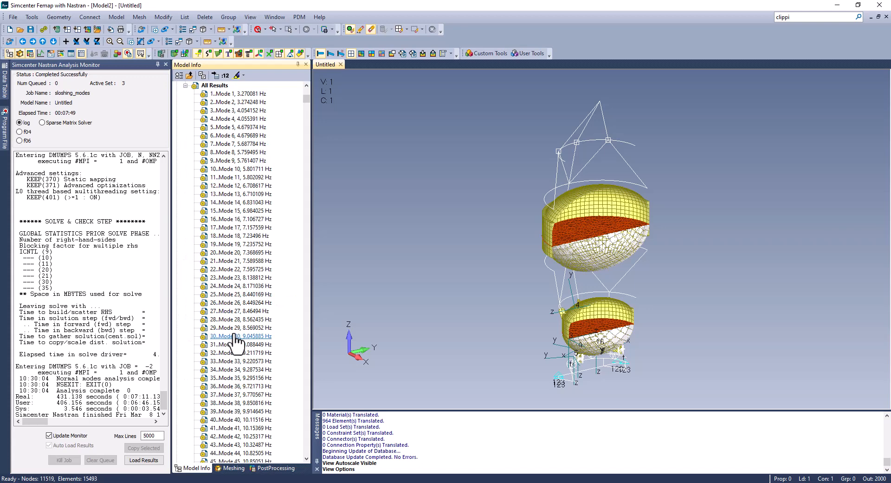
pyautogui.scroll(4, 237, 339)
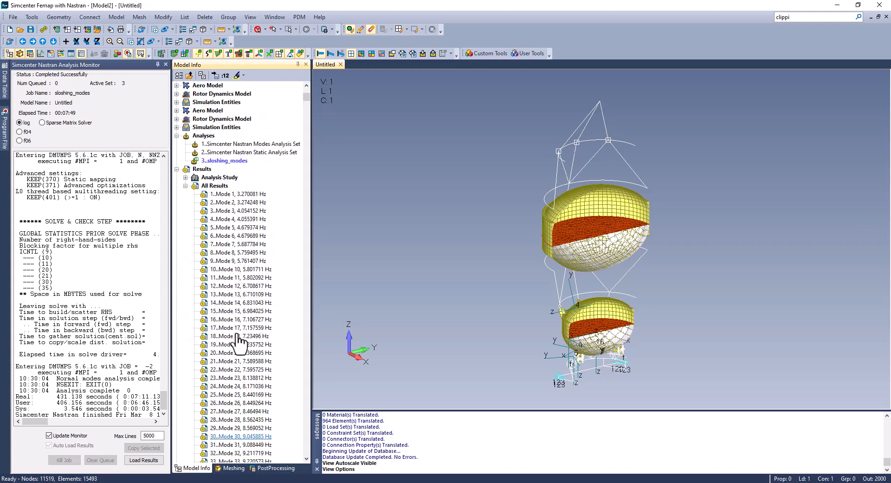
pyautogui.doubleClick(233, 195)
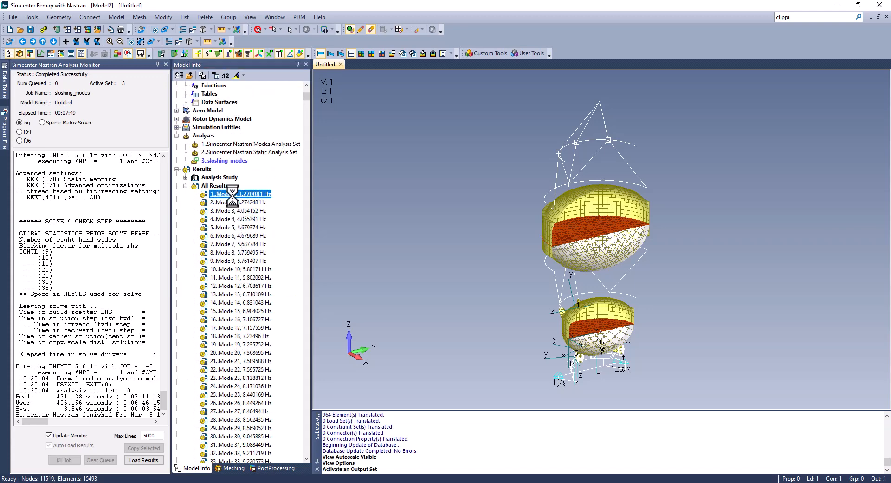
pyautogui.click(340, 53)
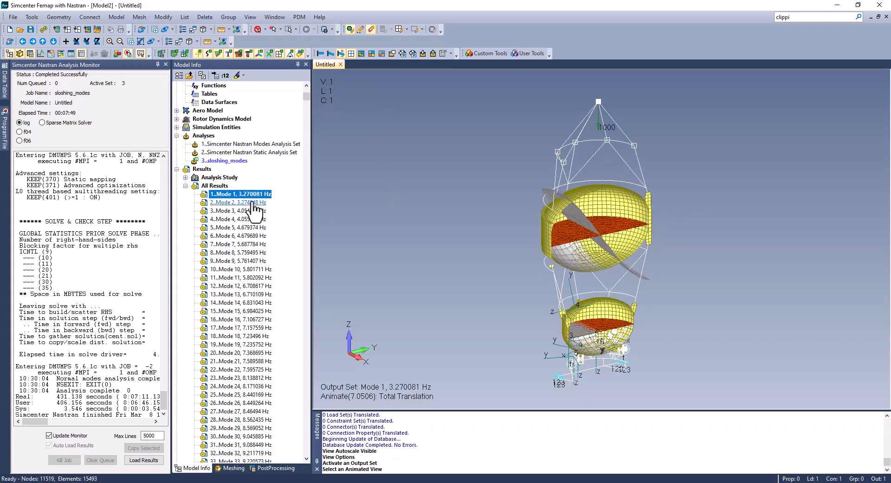
# Step: Examine the animated sloshing shapes of Modes 2, 3 and 8 by activating each output set
pyautogui.click(247, 202)
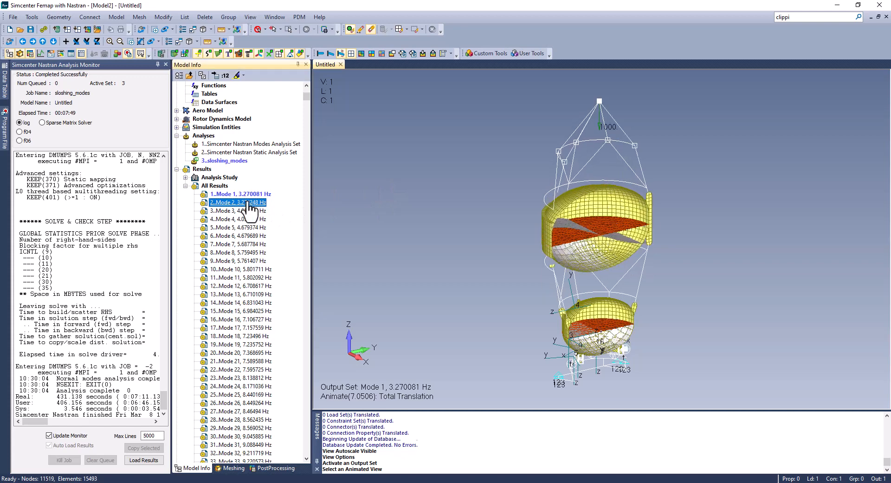
pyautogui.click(248, 210)
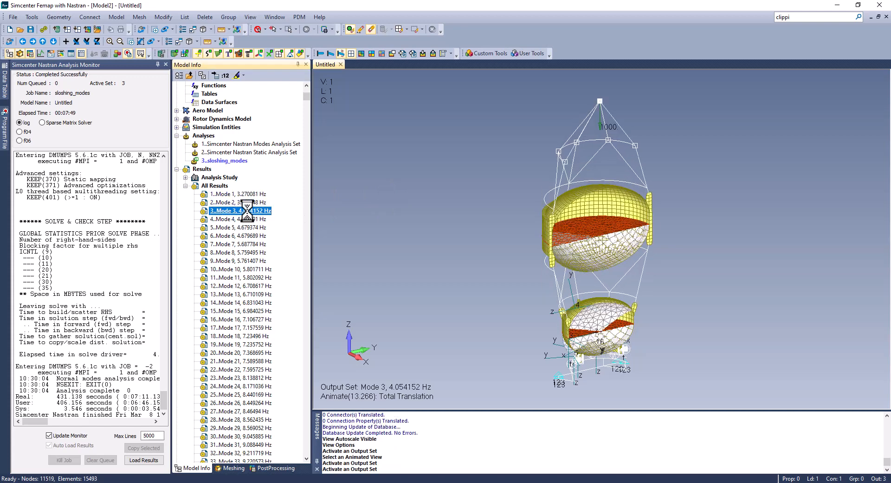
pyautogui.click(244, 252)
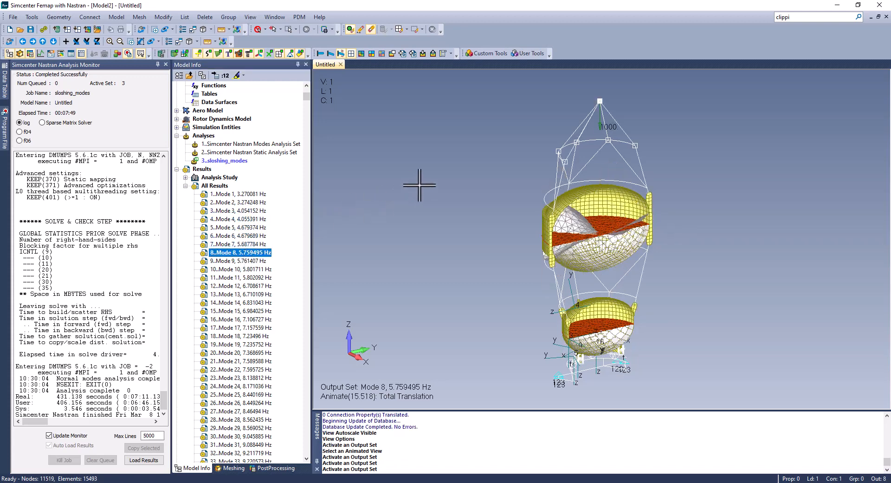
# Step: Set the contour output vector to 1..Total Translation and the contour style to Contour for the animated view
pyautogui.press('F5')
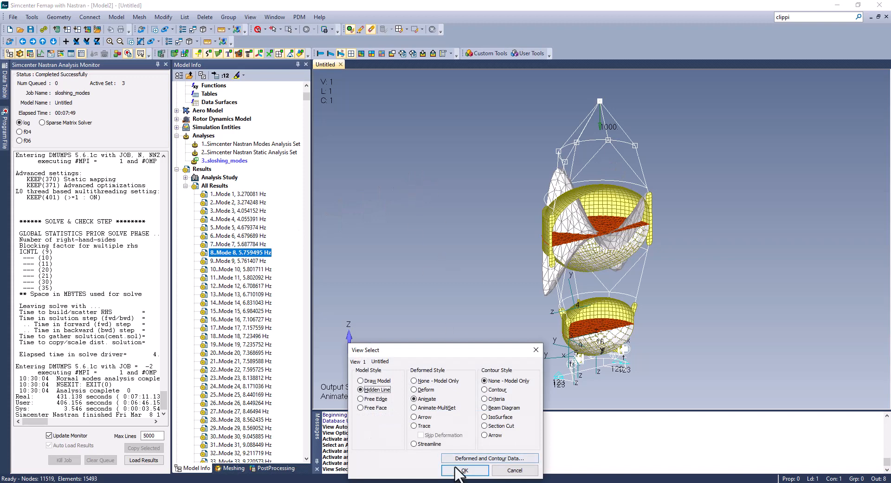
pyautogui.click(456, 458)
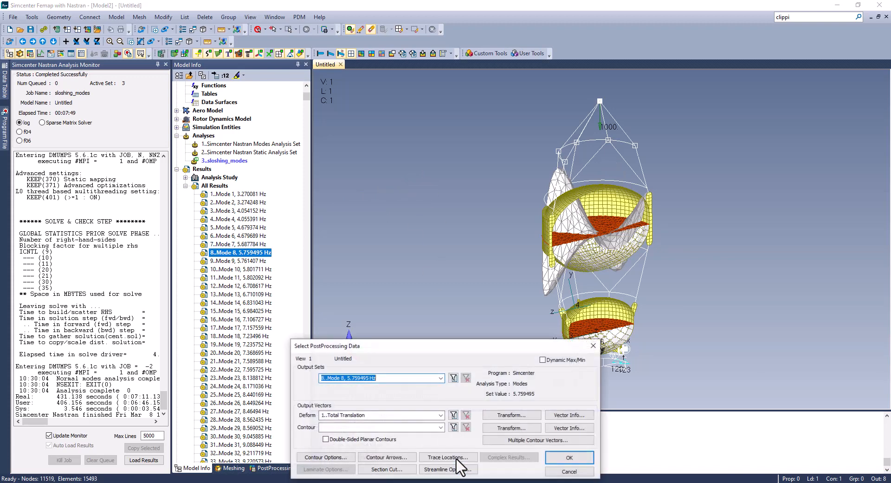
pyautogui.click(441, 427)
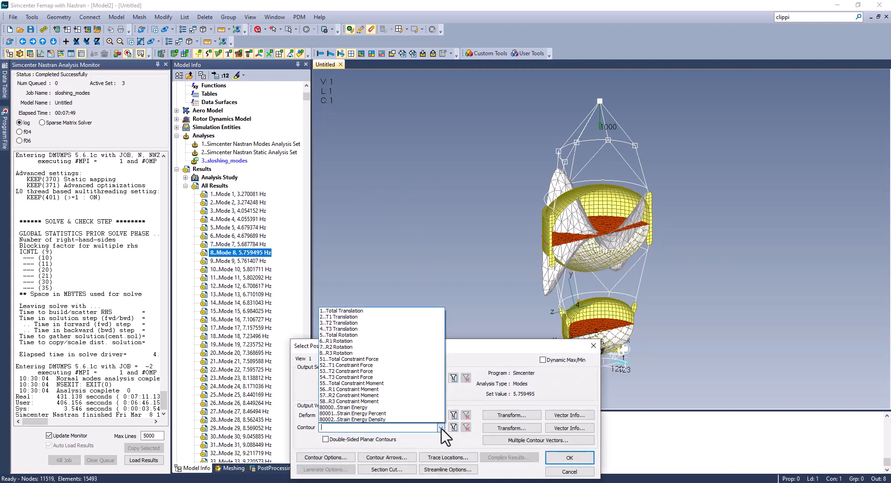
pyautogui.click(408, 310)
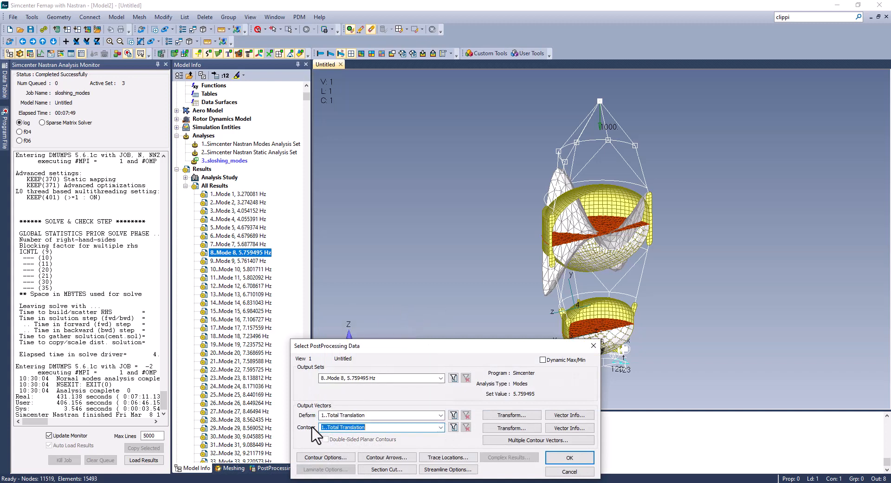
pyautogui.click(561, 458)
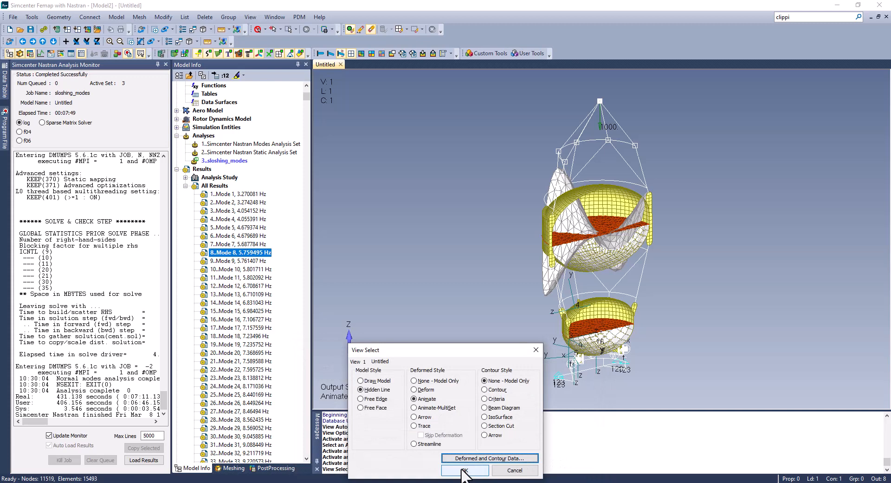
pyautogui.click(493, 391)
pyautogui.click(465, 470)
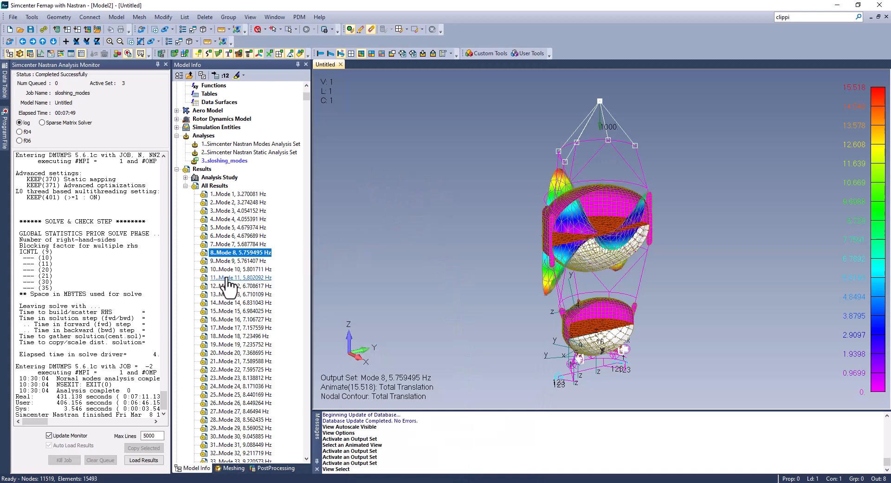
# Step: Examine the contoured animations of Modes 1, 2 and 6 by activating each output set
pyautogui.doubleClick(236, 194)
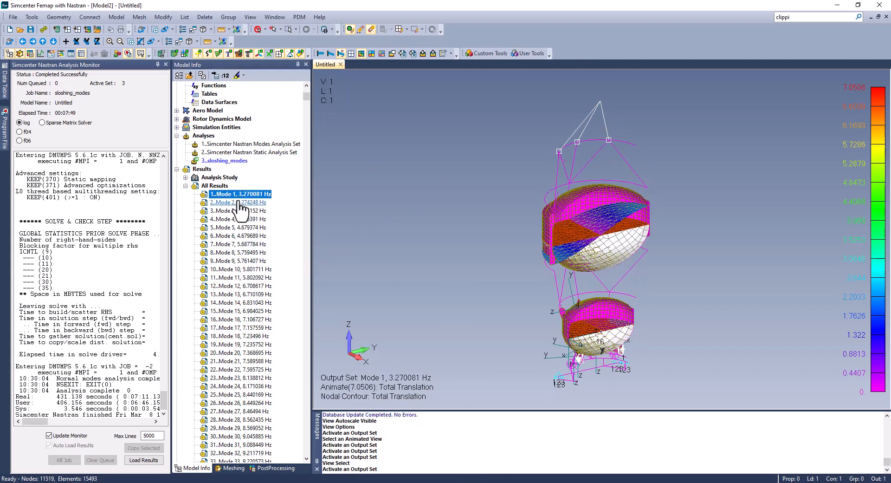
pyautogui.doubleClick(238, 202)
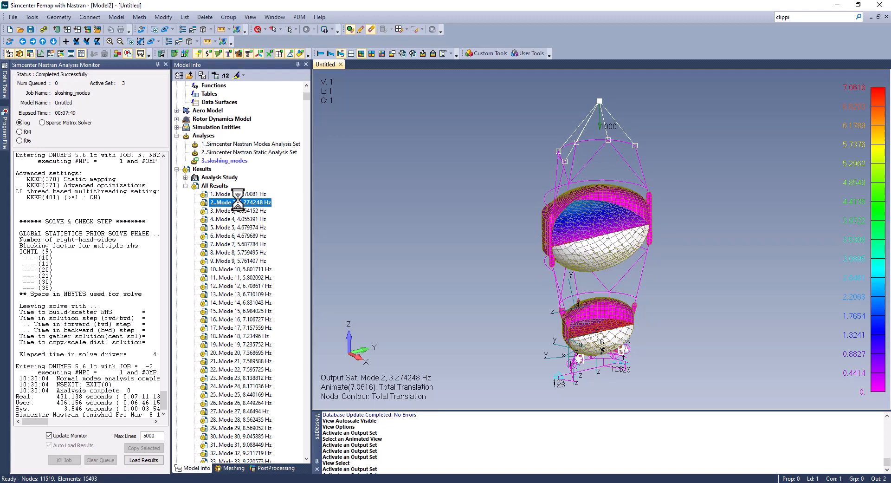
pyautogui.doubleClick(240, 236)
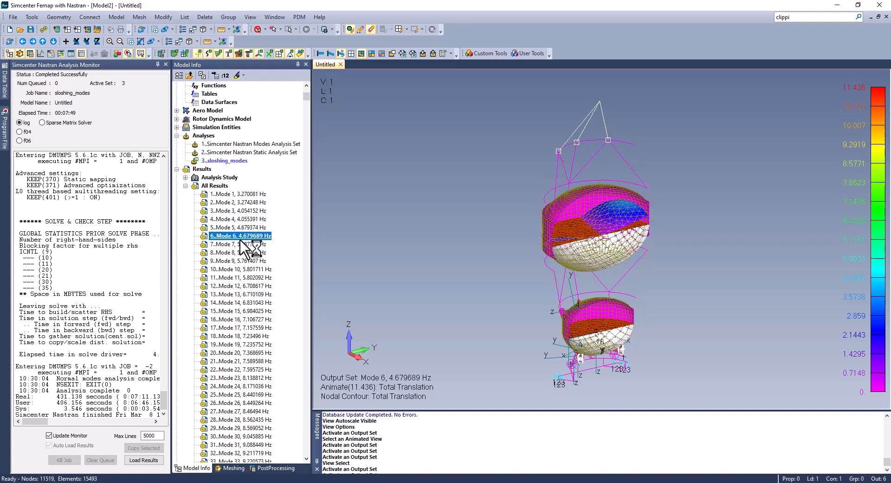